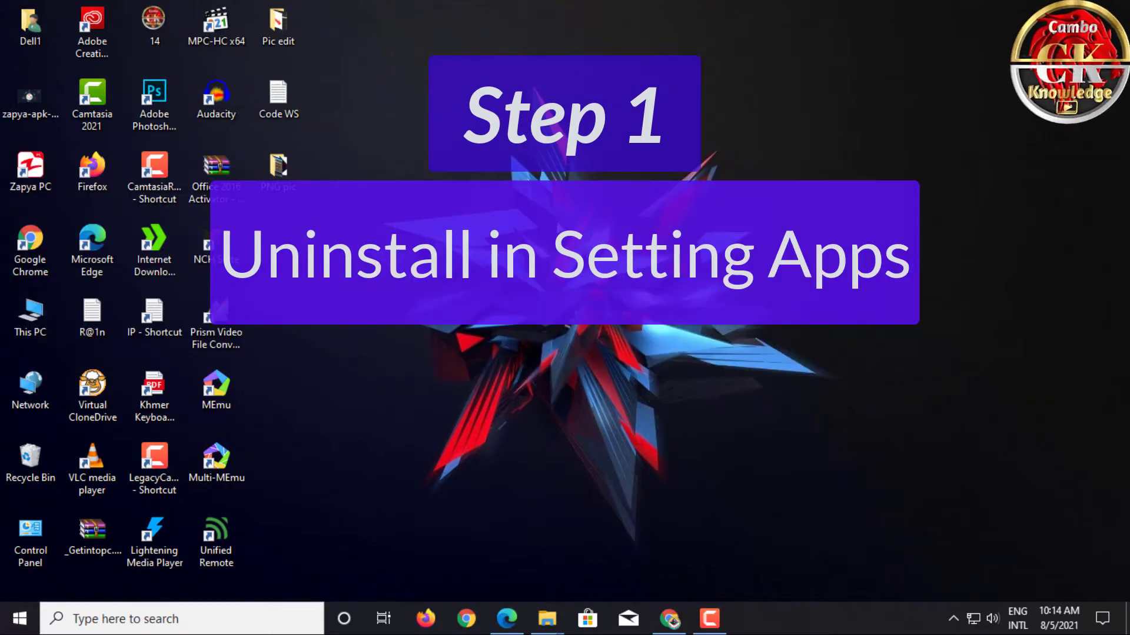
Open Settings to the Apps & features page.
{"action": "left_click", "coordinate": [184, 620]}
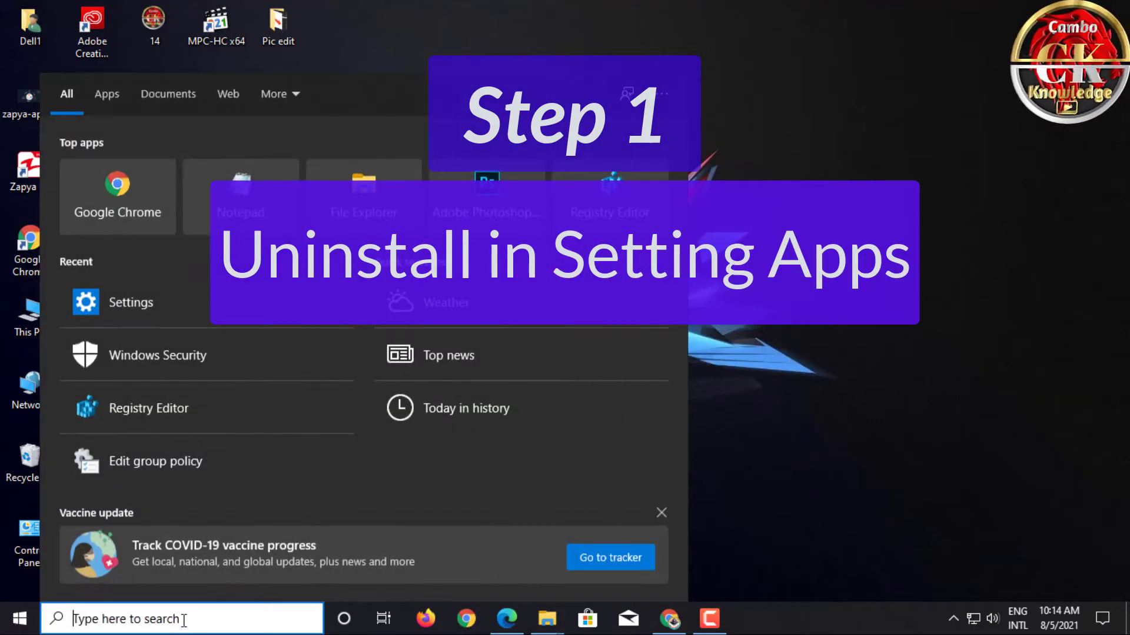
{"action": "type", "text": "se"}
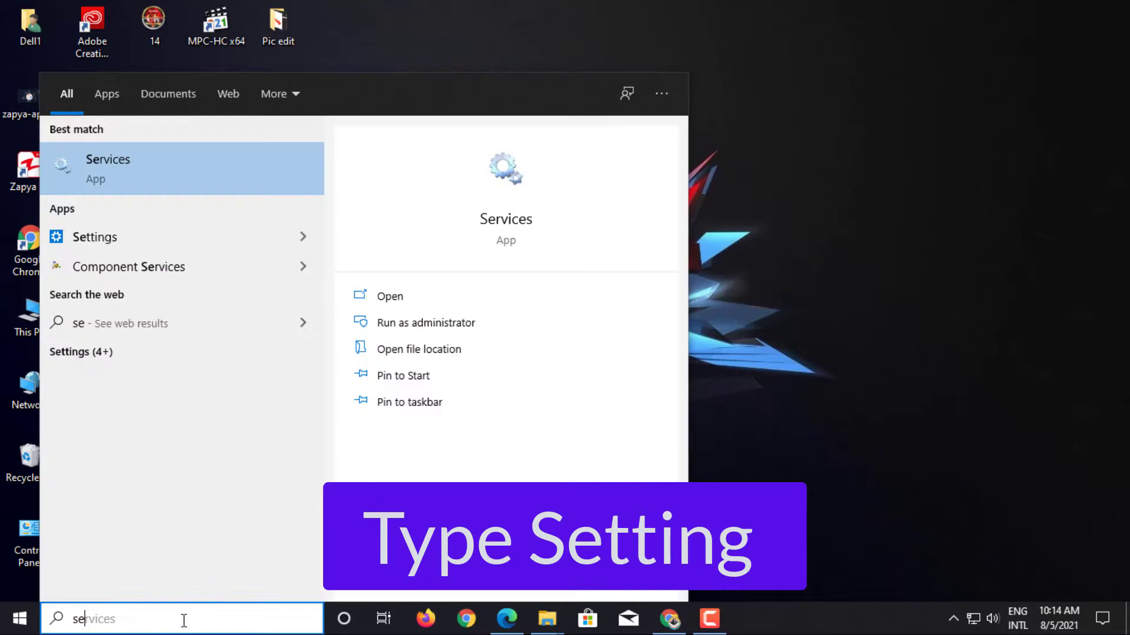
{"action": "type", "text": "tting"}
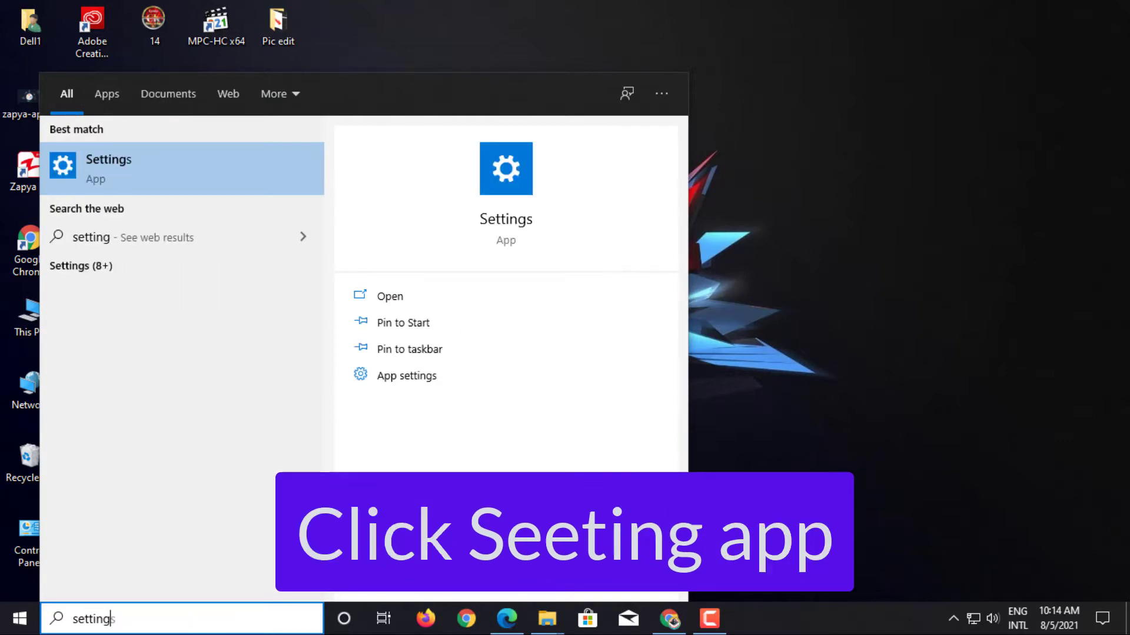
{"action": "left_click", "coordinate": [201, 179]}
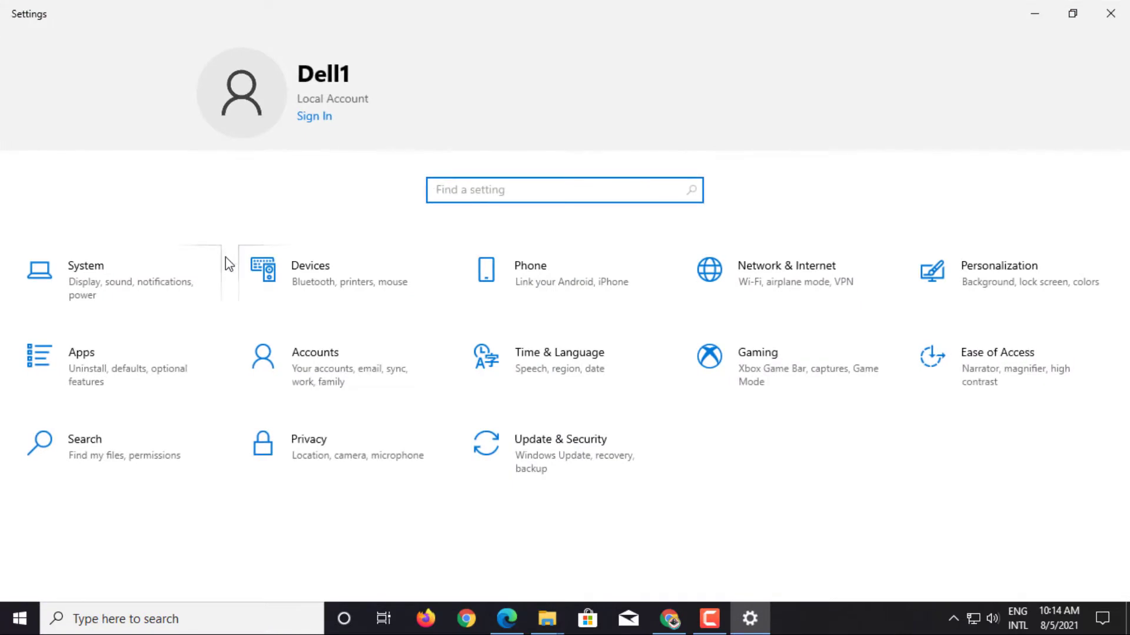
{"action": "left_click", "coordinate": [146, 393]}
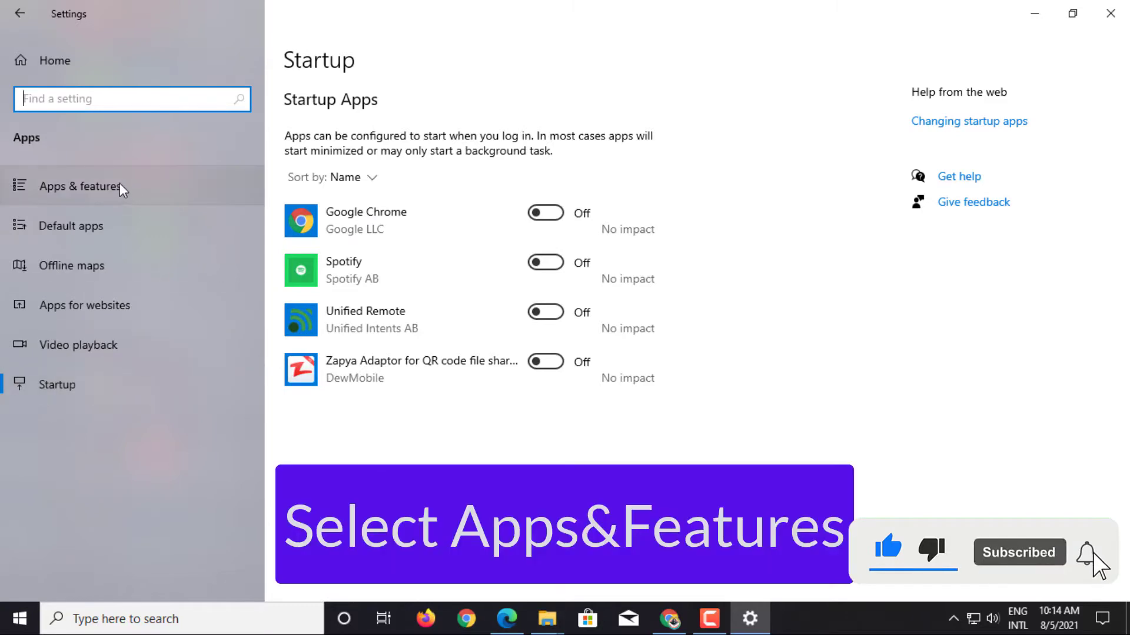
{"action": "left_click", "coordinate": [138, 186]}
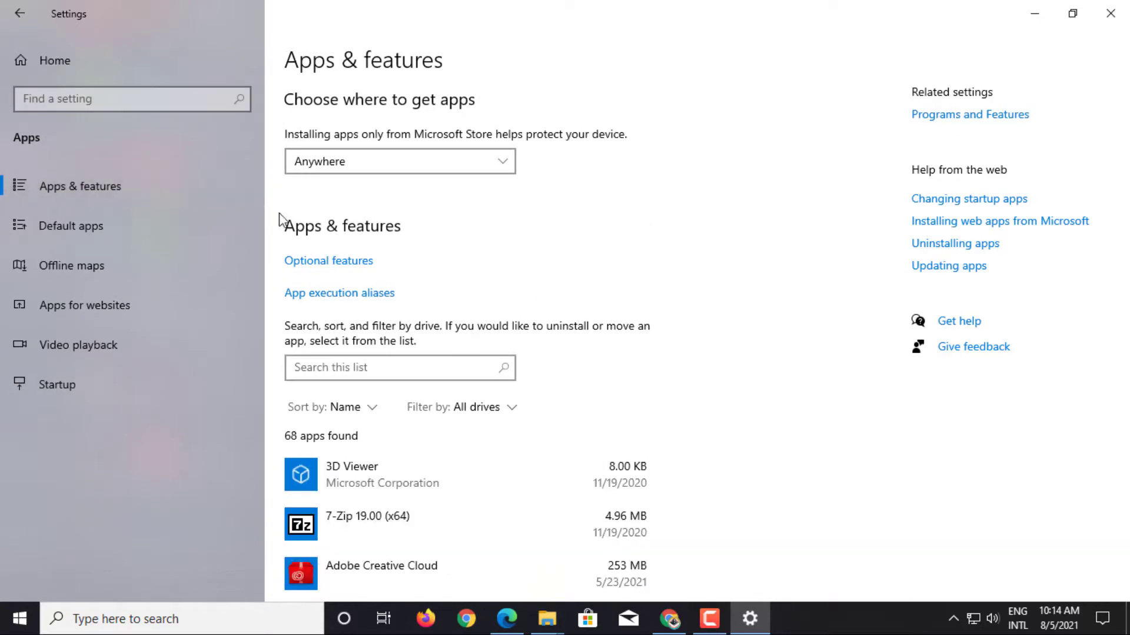
Filter installed apps by 'feed', view Feedback Hub's removal options, then close Settings.
{"action": "scroll", "coordinate": [402, 356], "scroll_direction": "down", "scroll_amount": 3}
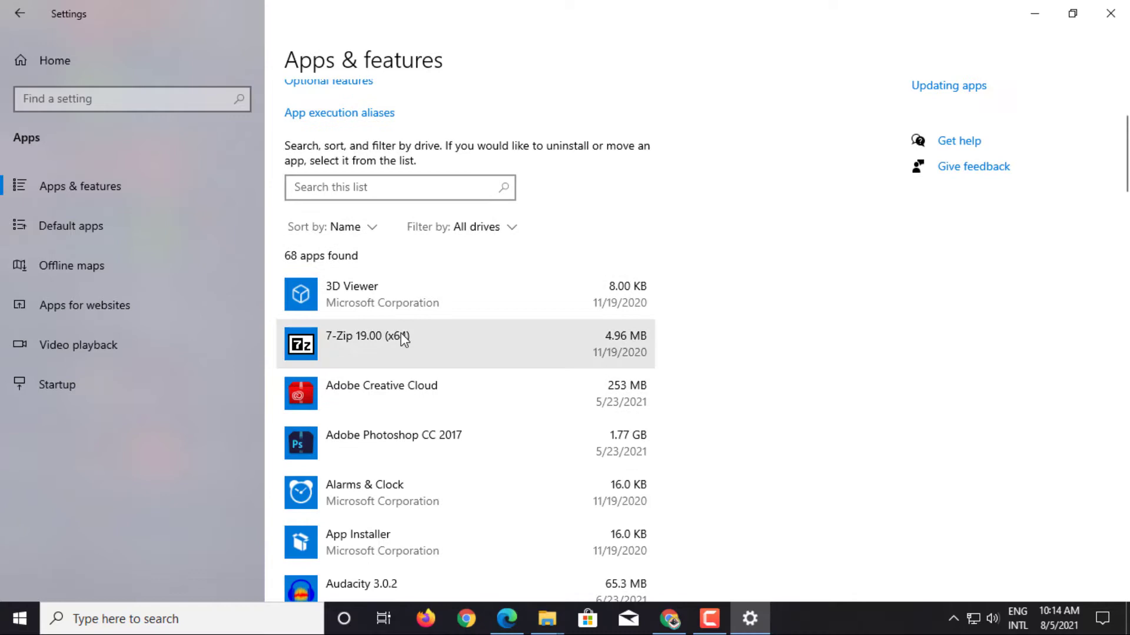
{"action": "left_click", "coordinate": [382, 191]}
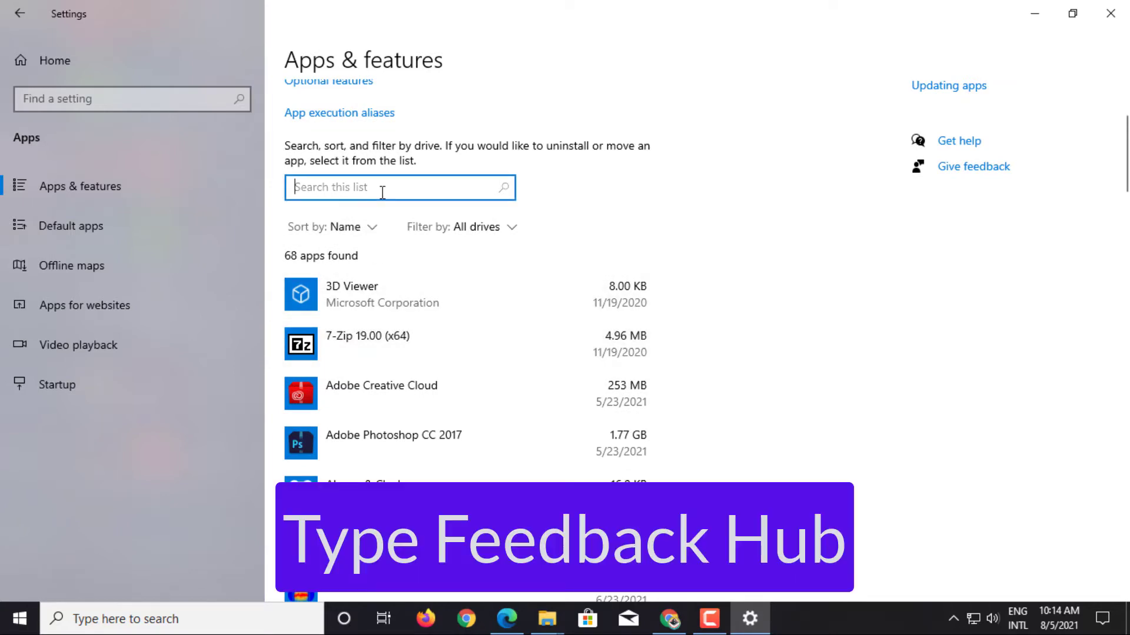
{"action": "type", "text": "feed"}
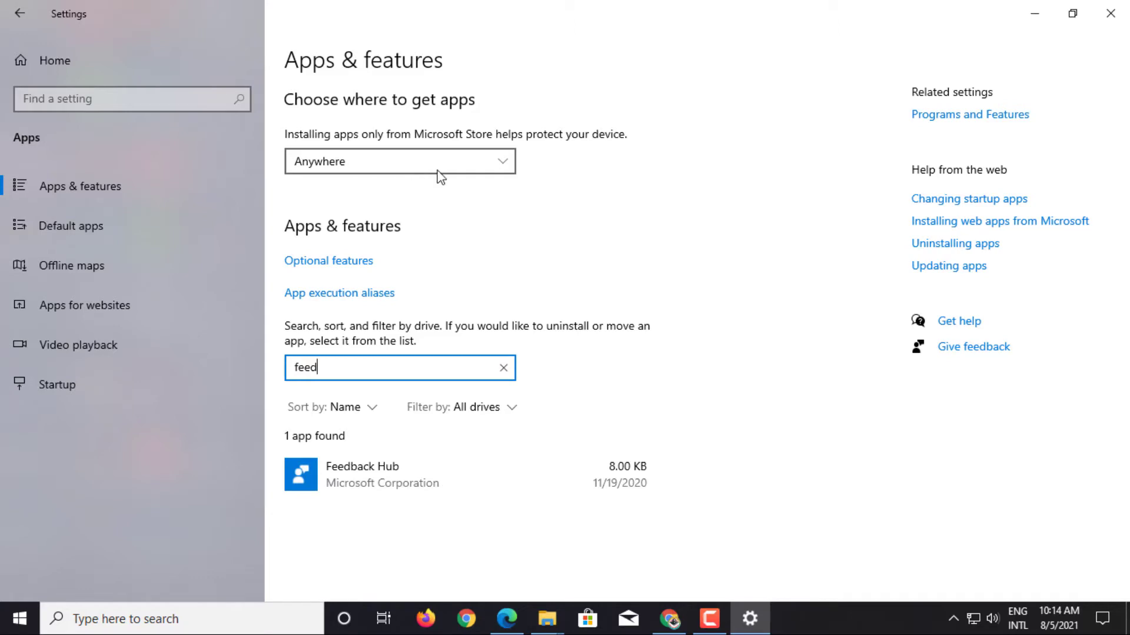
{"action": "left_click", "coordinate": [513, 464]}
{"action": "scroll", "coordinate": [511, 464], "scroll_direction": "down", "scroll_amount": 1}
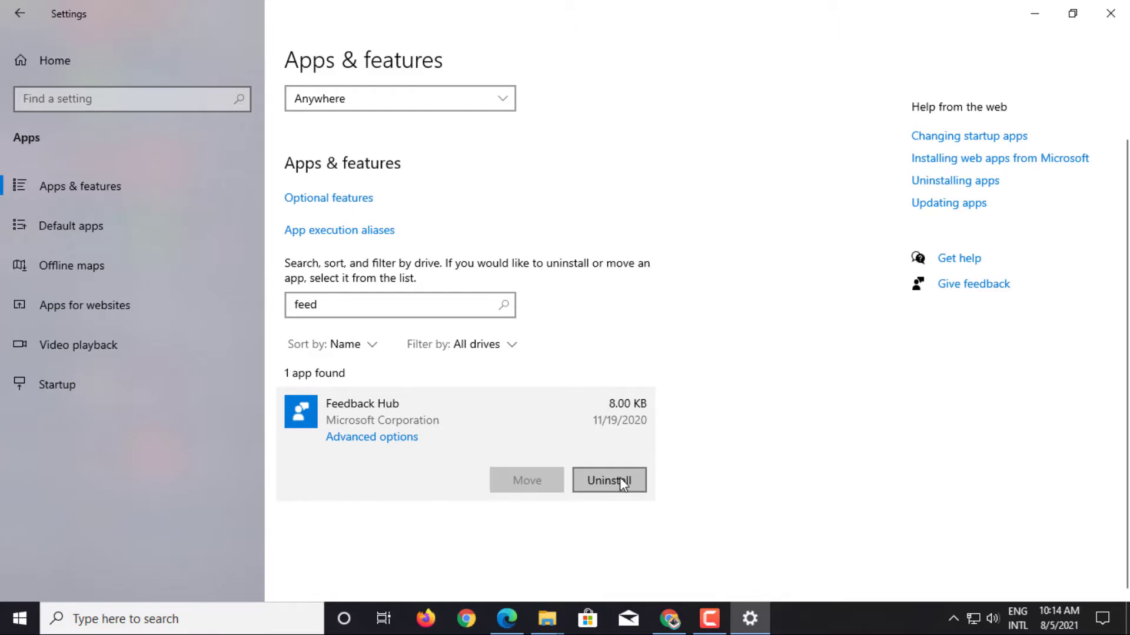
{"action": "left_click", "coordinate": [1110, 13]}
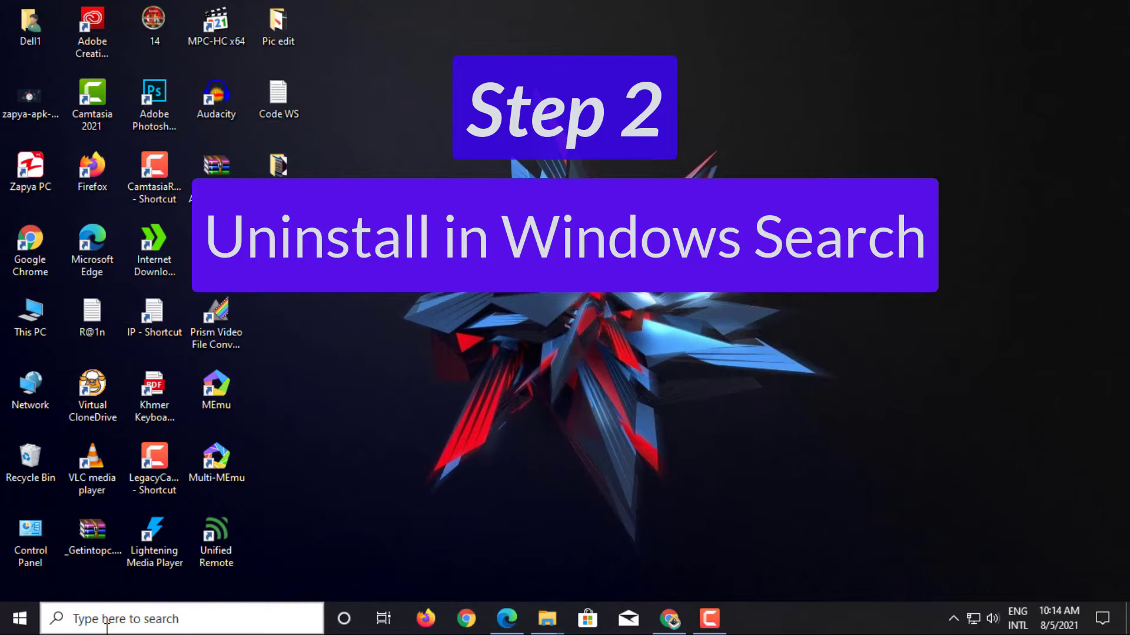
Uninstall Feedback Hub from search results and start the free CCleaner download.
{"action": "left_click", "coordinate": [125, 617]}
{"action": "type", "text": "f"}
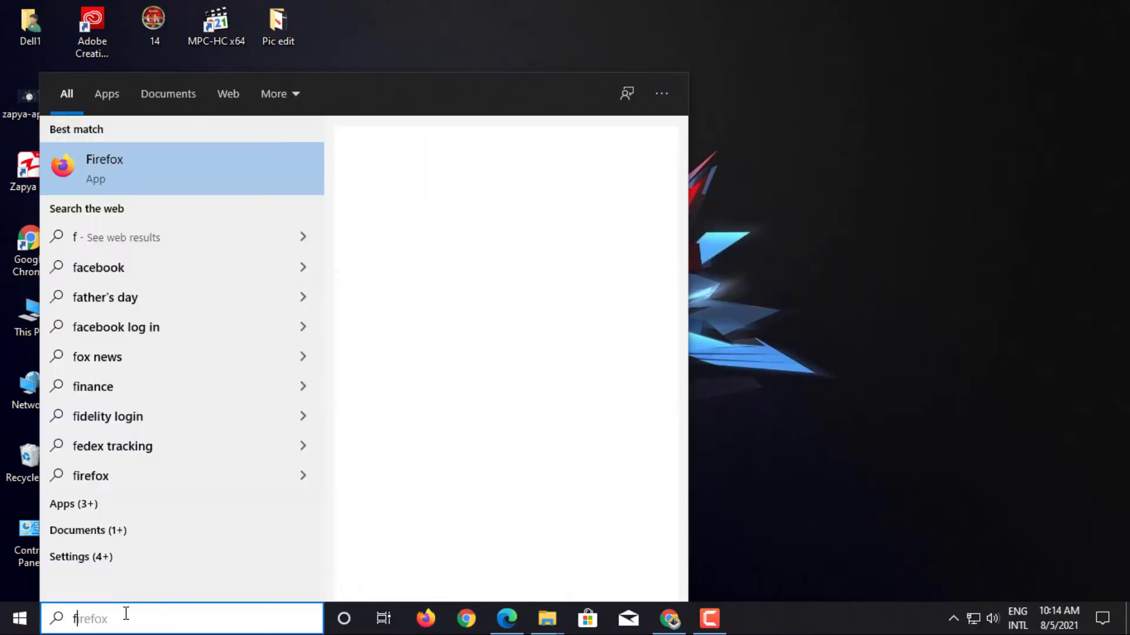
{"action": "type", "text": "eedback hub"}
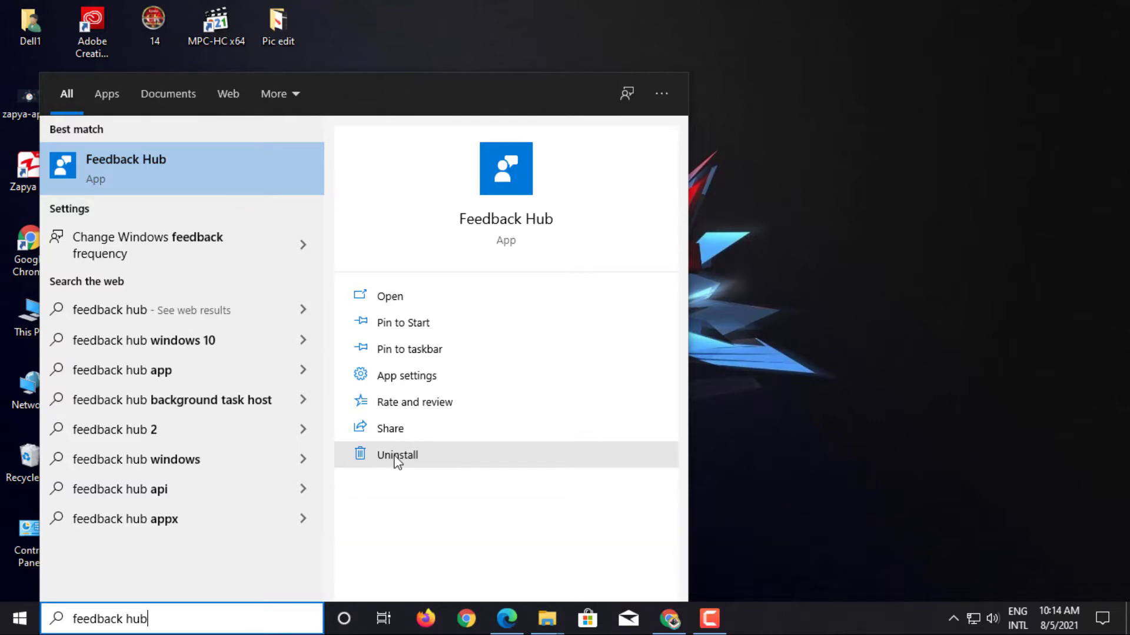
{"action": "left_click", "coordinate": [860, 412]}
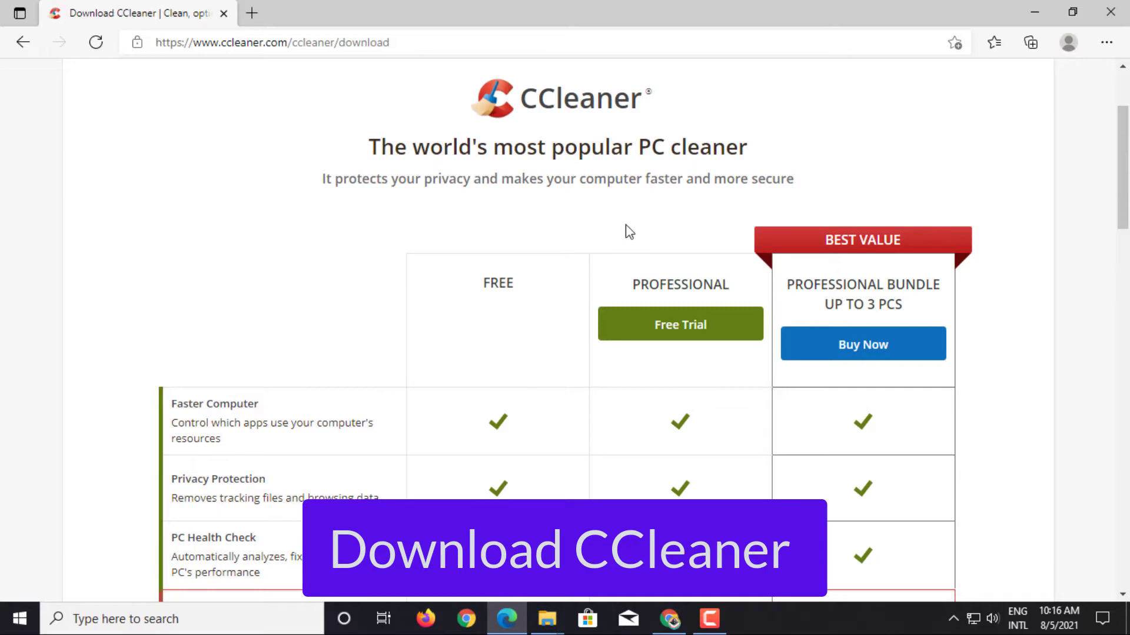
{"action": "scroll", "coordinate": [618, 235], "scroll_direction": "down", "scroll_amount": 14}
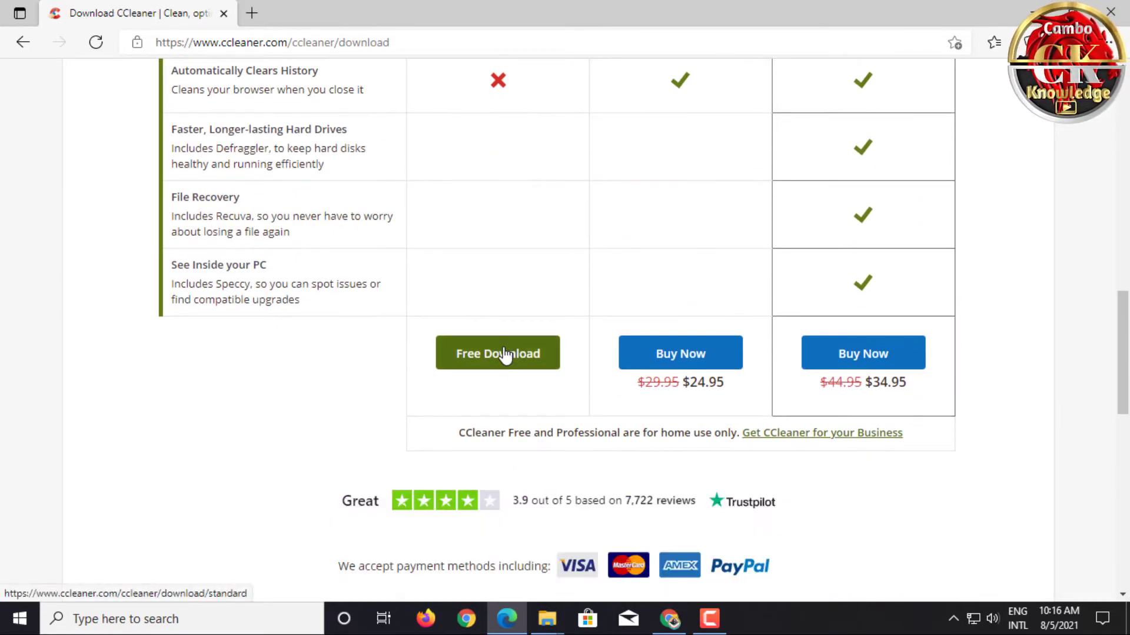
{"action": "left_click", "coordinate": [504, 354]}
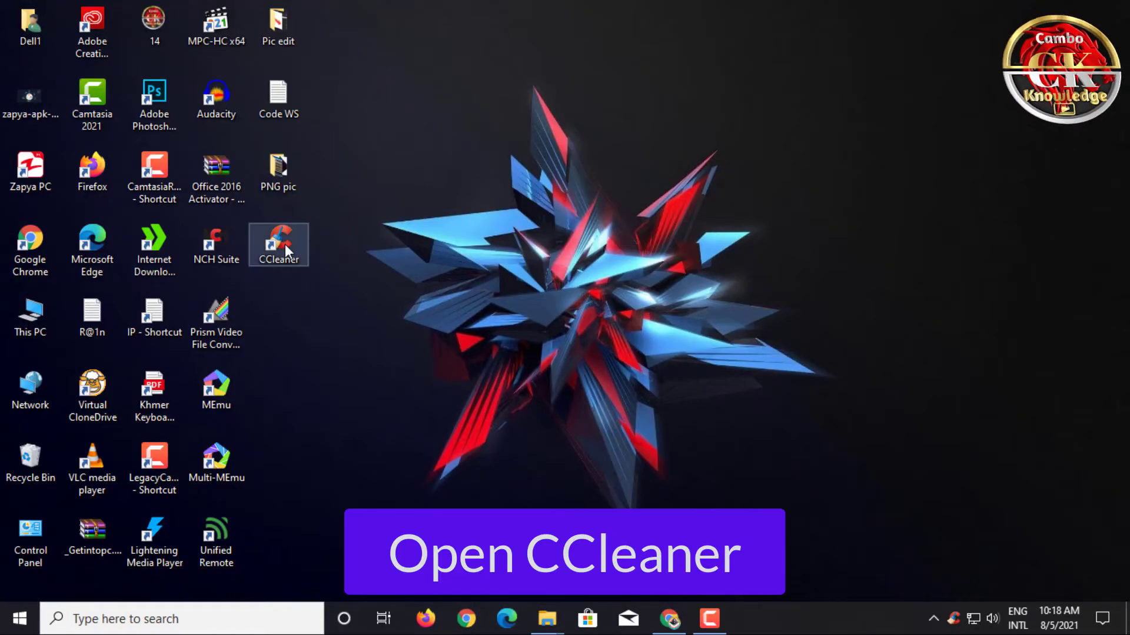
{"action": "left_click", "coordinate": [285, 245]}
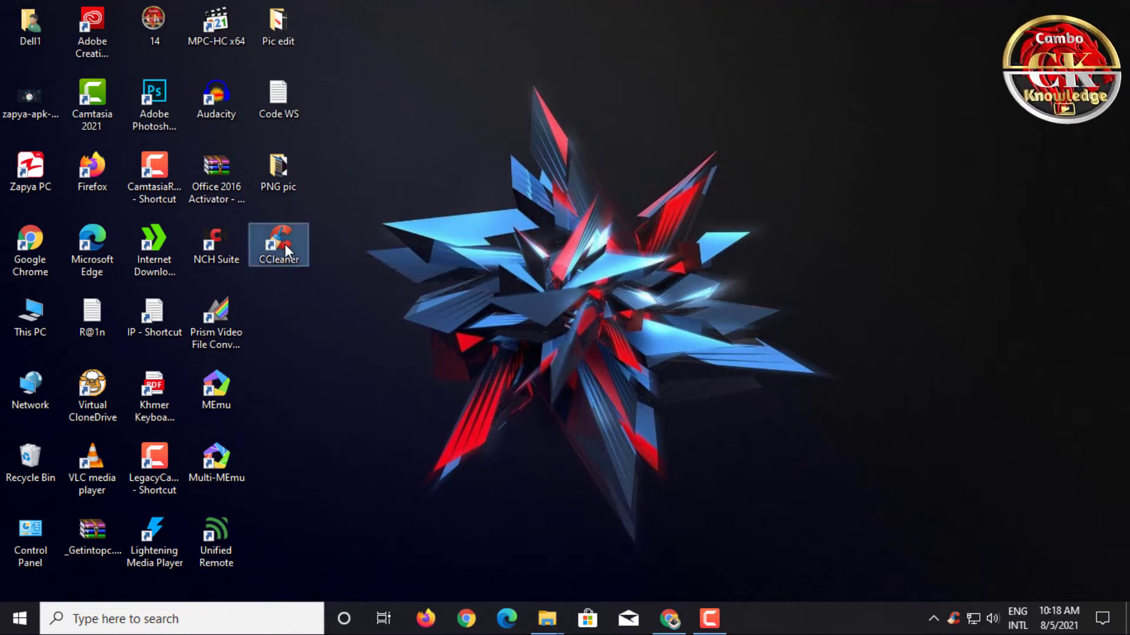
{"action": "right_click", "coordinate": [285, 244]}
{"action": "left_click", "coordinate": [311, 195]}
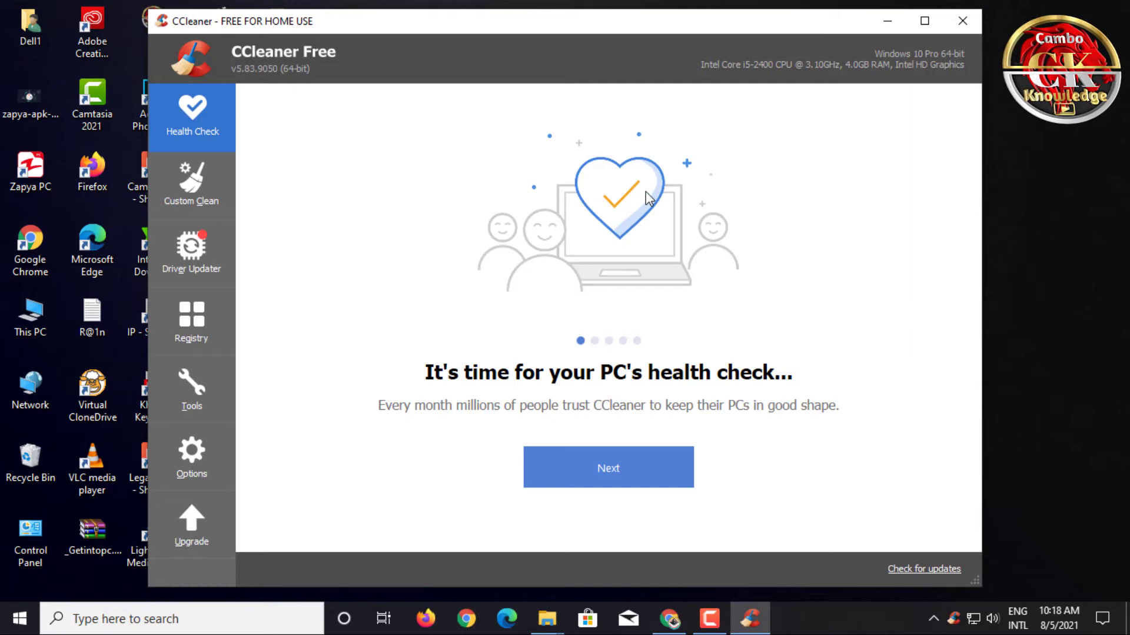
{"action": "left_click", "coordinate": [192, 380]}
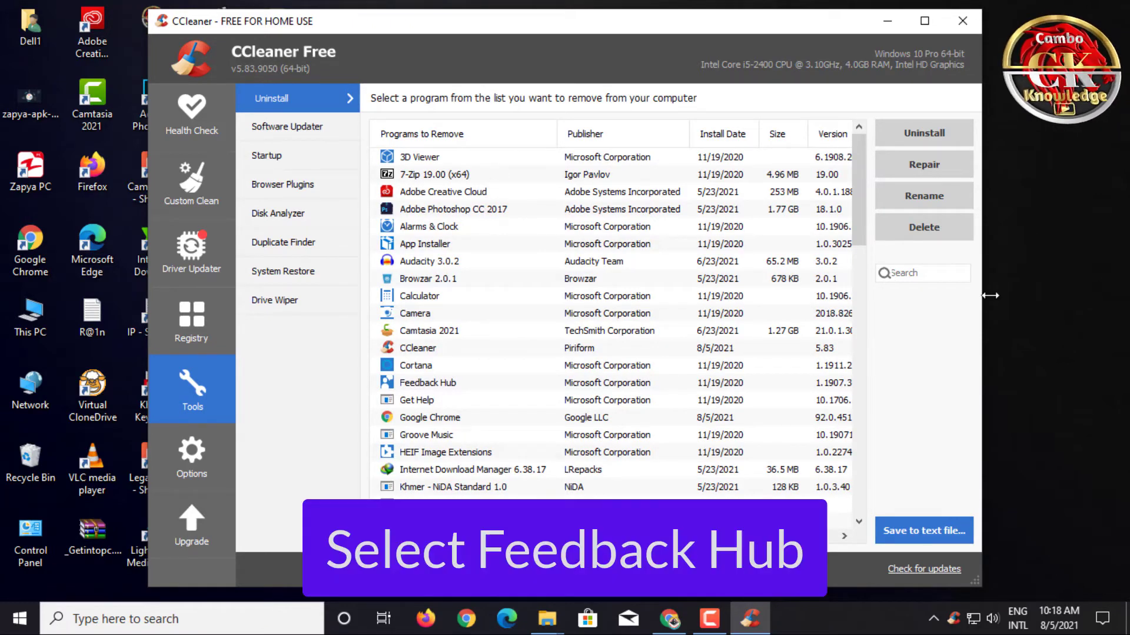
{"action": "left_click", "coordinate": [510, 384]}
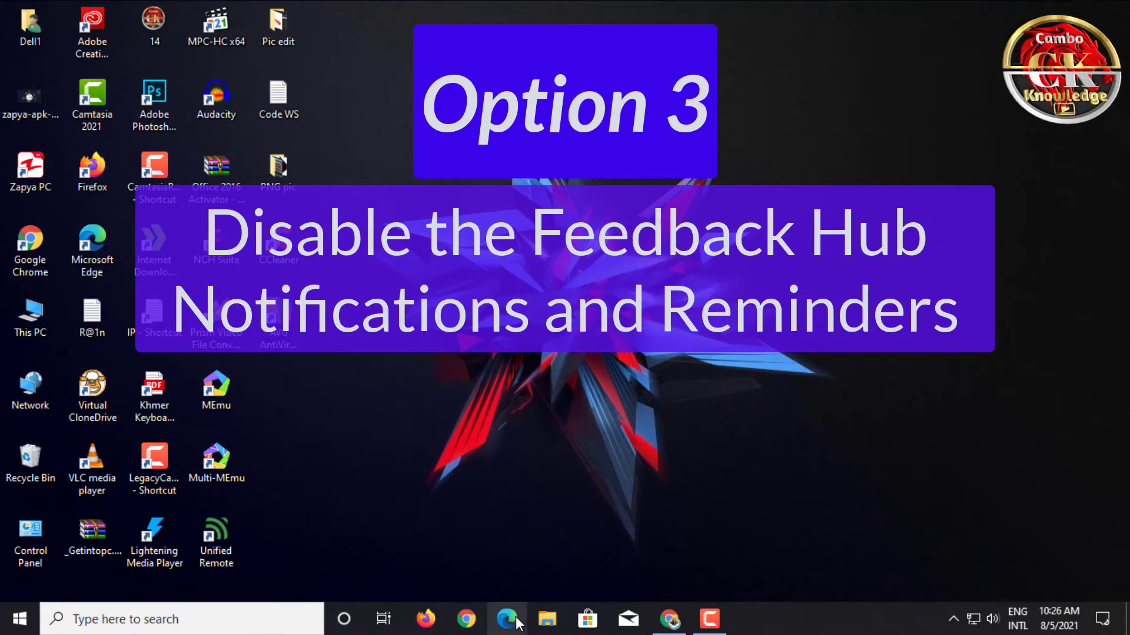
Open Settings > Privacy > Diagnostics & feedback and expand the Feedback frequency dropdown.
{"action": "left_click", "coordinate": [140, 625]}
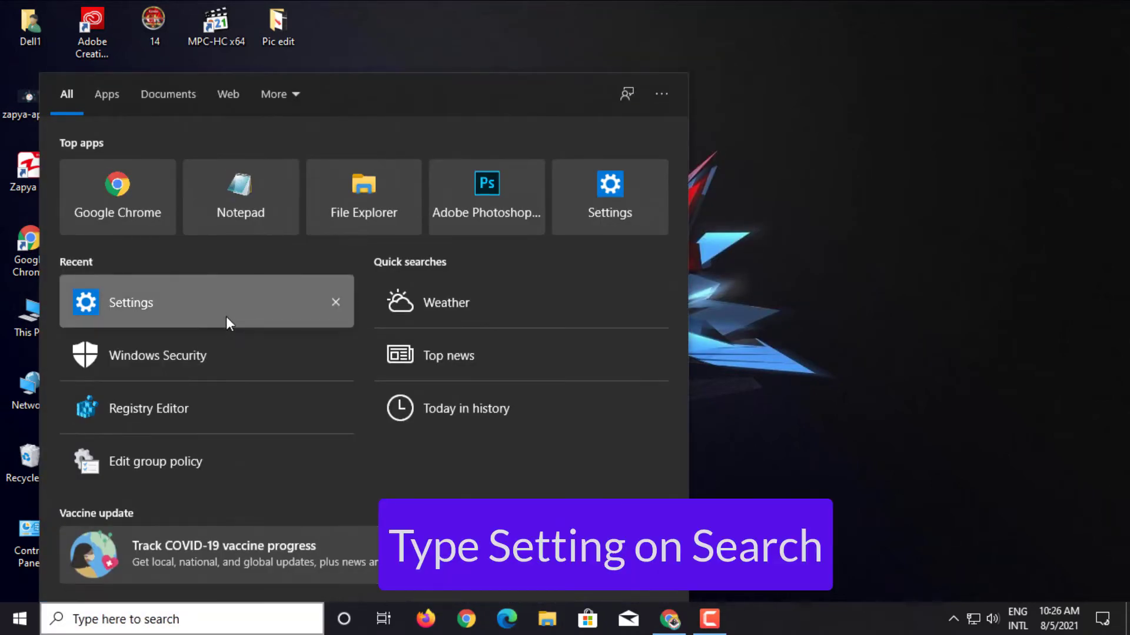
{"action": "left_click", "coordinate": [227, 319]}
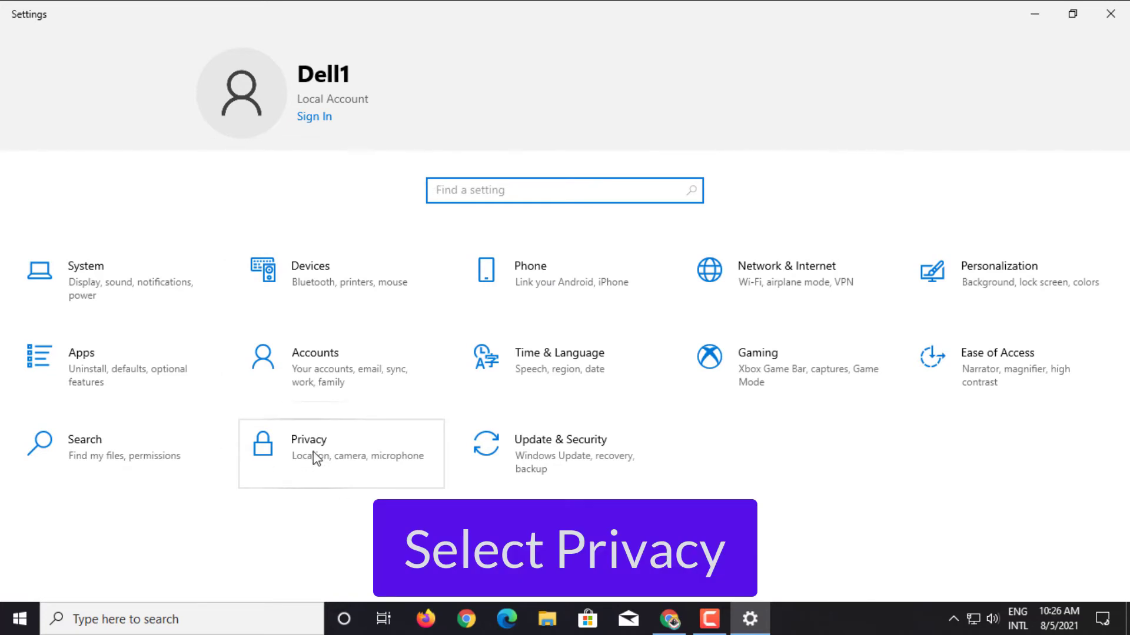
{"action": "left_click", "coordinate": [353, 473]}
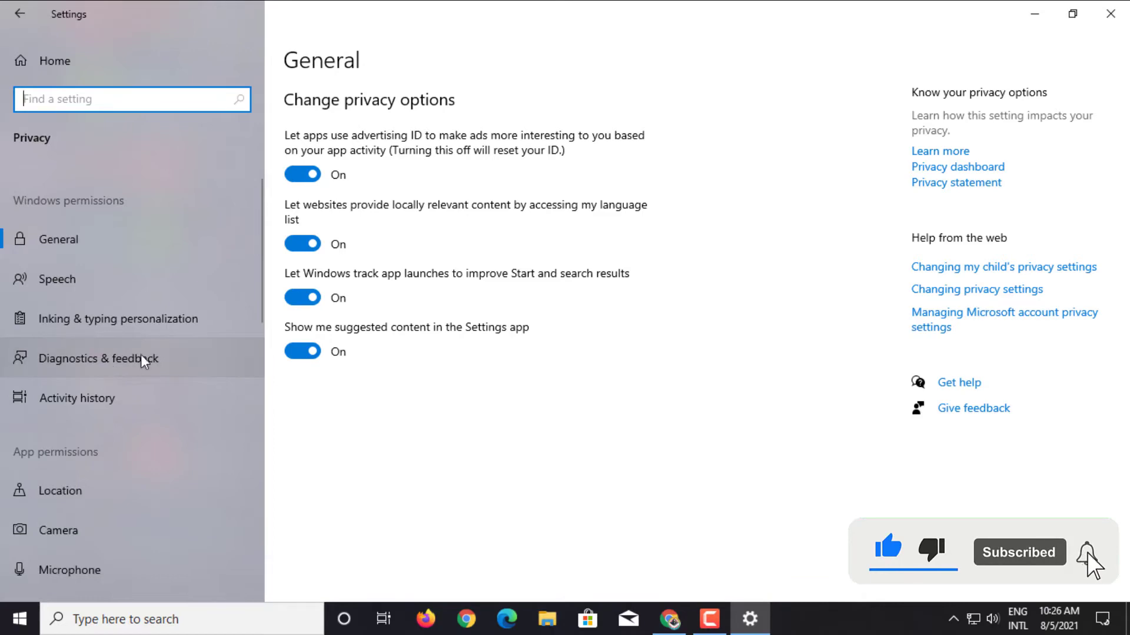
{"action": "left_click", "coordinate": [163, 356]}
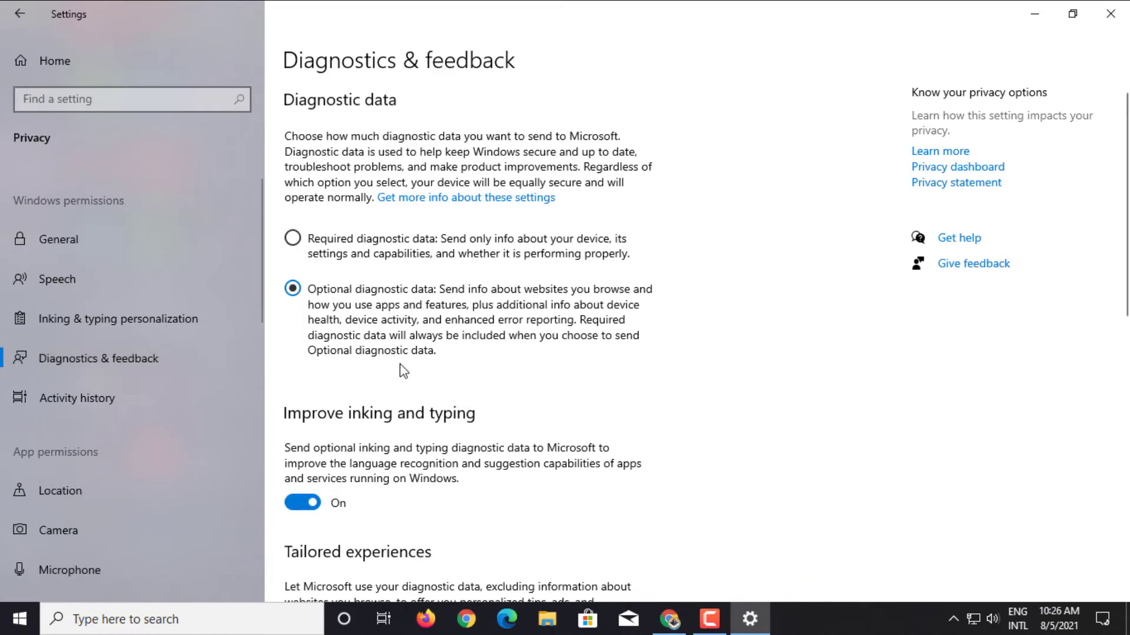
{"action": "scroll", "coordinate": [402, 369], "scroll_direction": "down", "scroll_amount": 10}
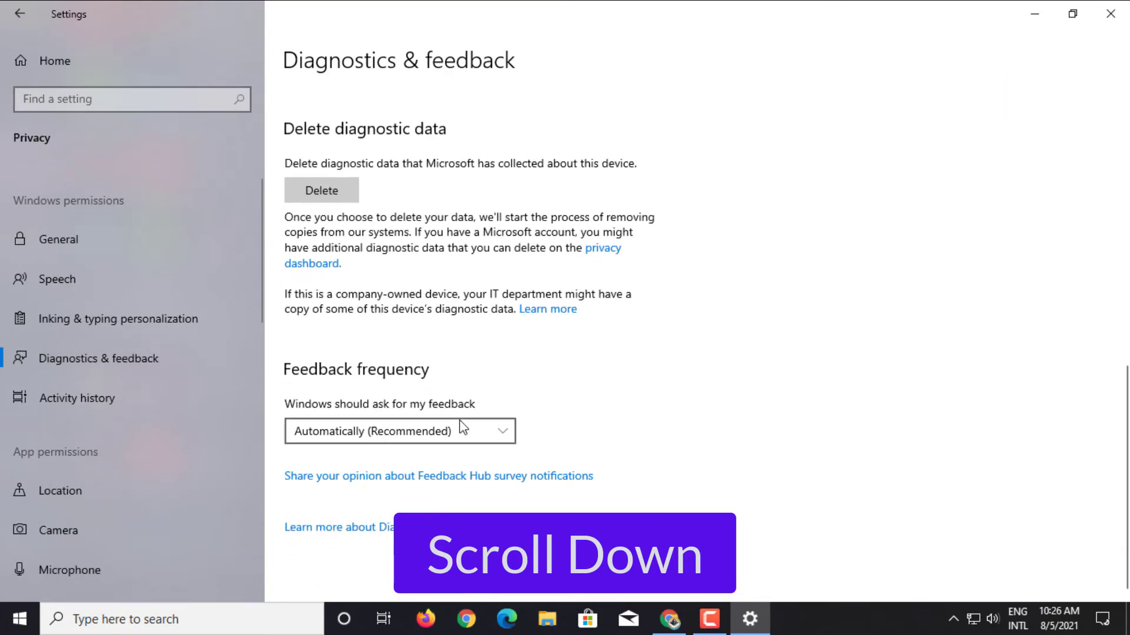
{"action": "left_click", "coordinate": [500, 440]}
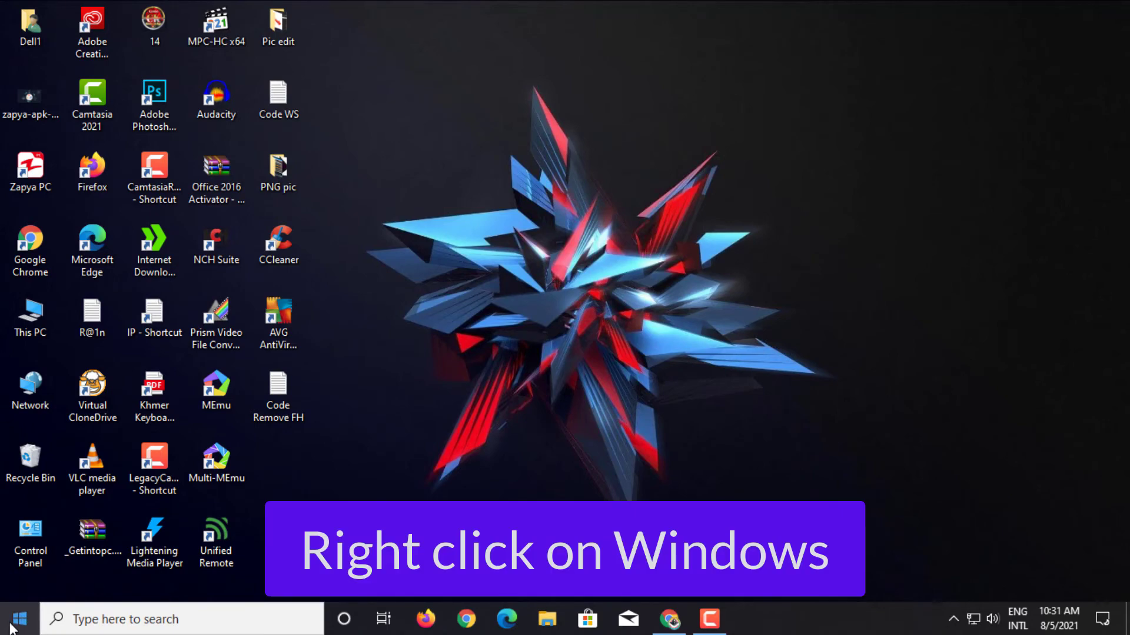
Launch Windows PowerShell (Admin) from the Start button's quick menu.
{"action": "right_click", "coordinate": [15, 623]}
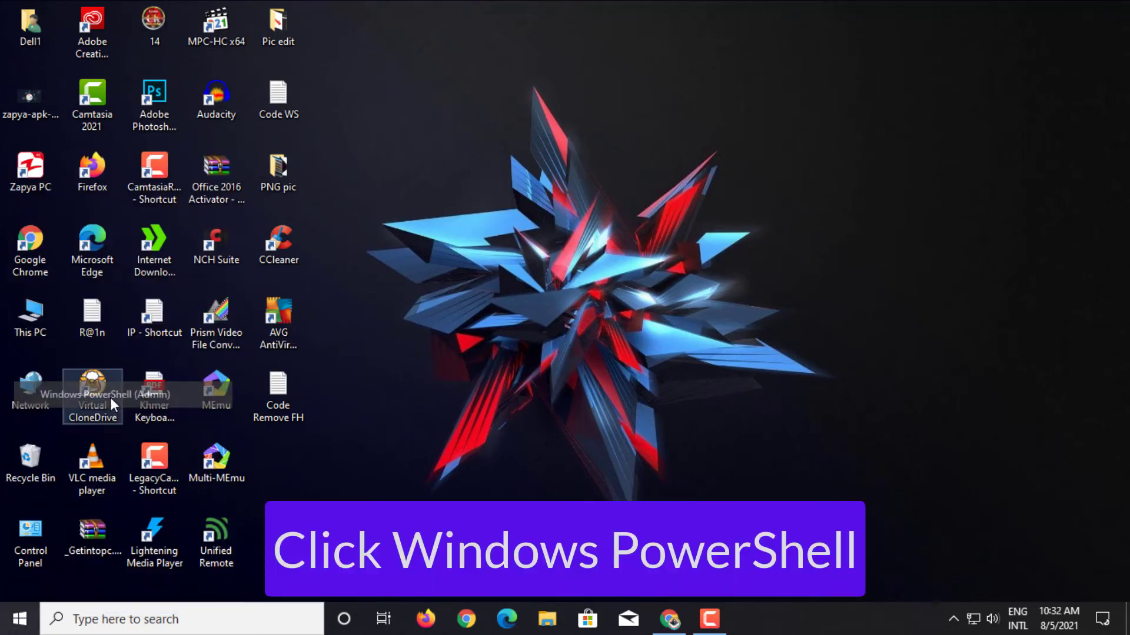
{"action": "left_click", "coordinate": [111, 397]}
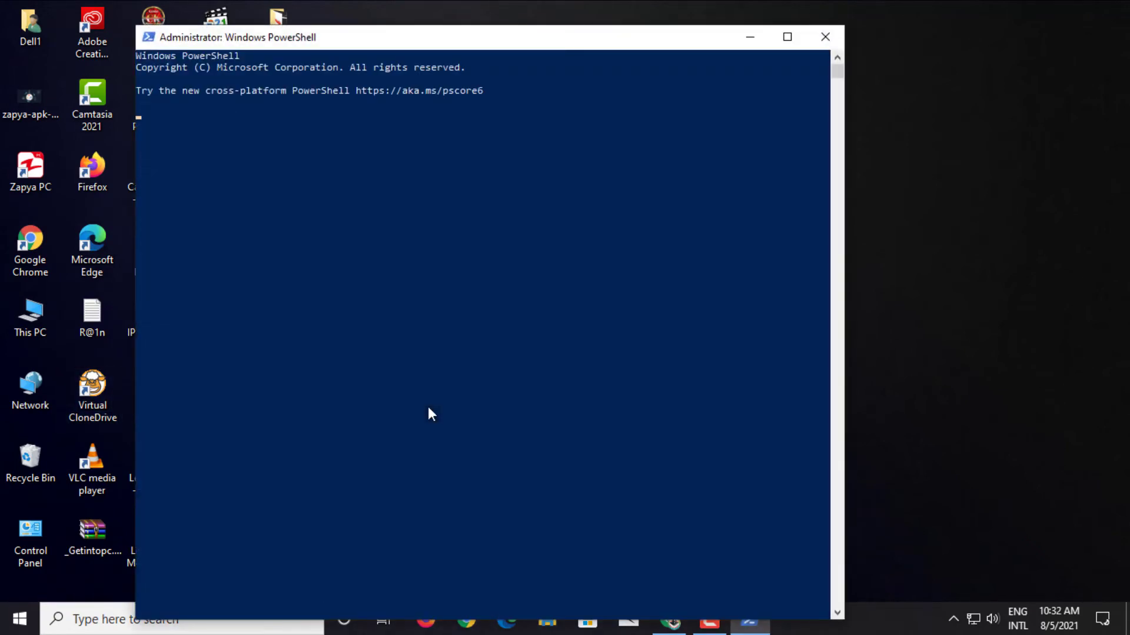
Copy the get-appxpackage *feedback* | remove-appxpackage line from the Code Remove FH notes.
{"action": "left_click_drag", "start_coordinate": [534, 40], "coordinate": [737, 29]}
{"action": "double_click", "coordinate": [293, 405]}
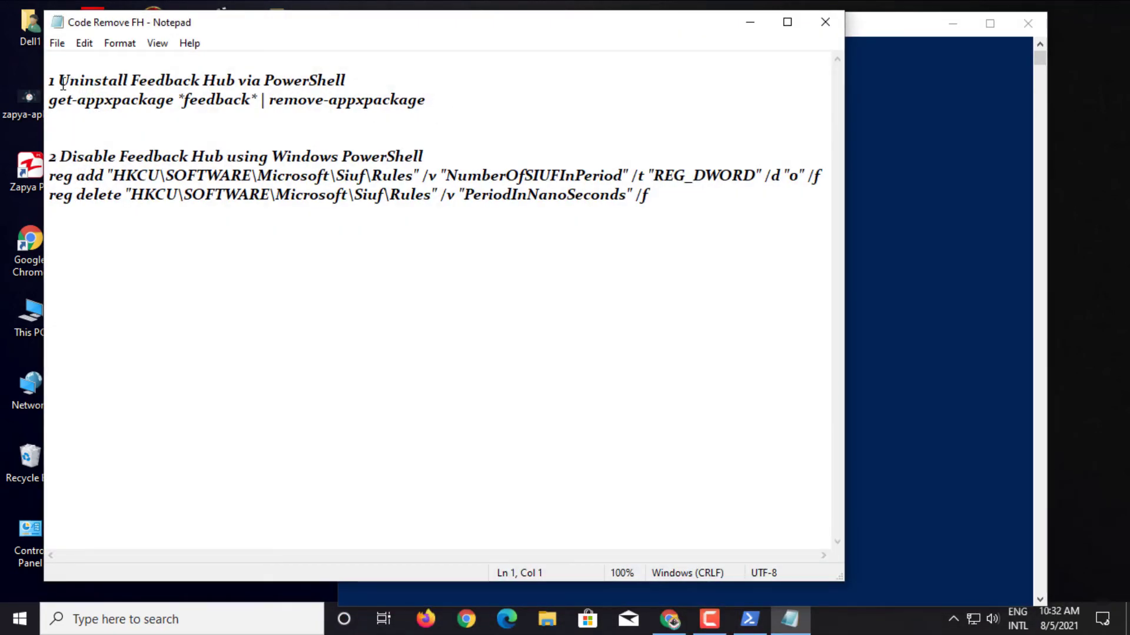
{"action": "left_click_drag", "start_coordinate": [53, 81], "coordinate": [351, 80]}
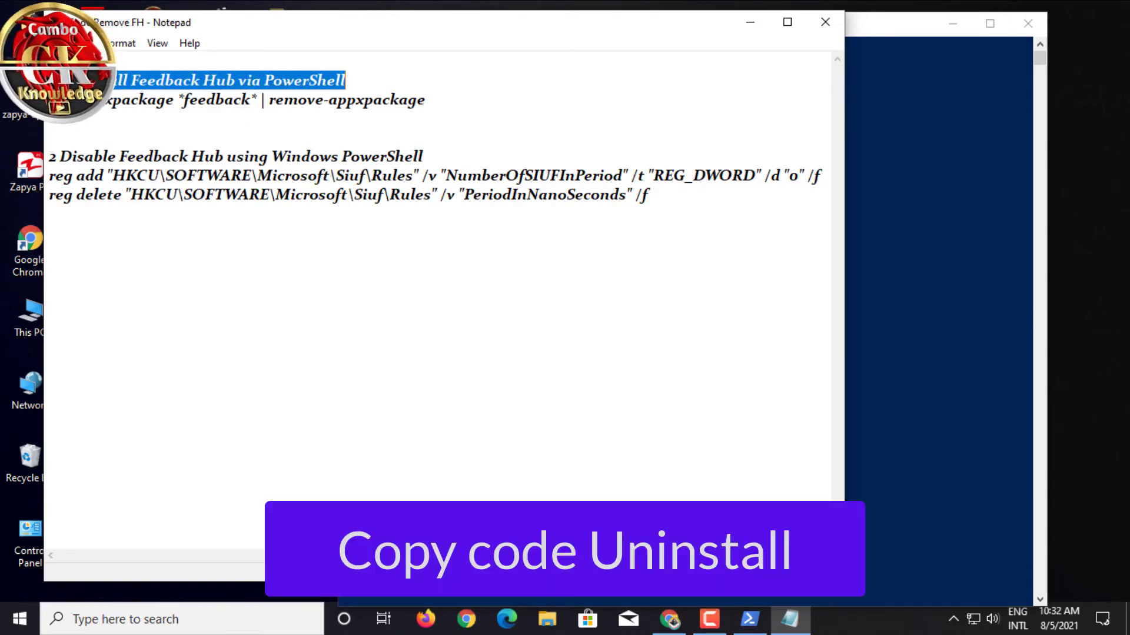
{"action": "left_click", "coordinate": [49, 123]}
{"action": "left_click_drag", "start_coordinate": [51, 102], "coordinate": [50, 122]}
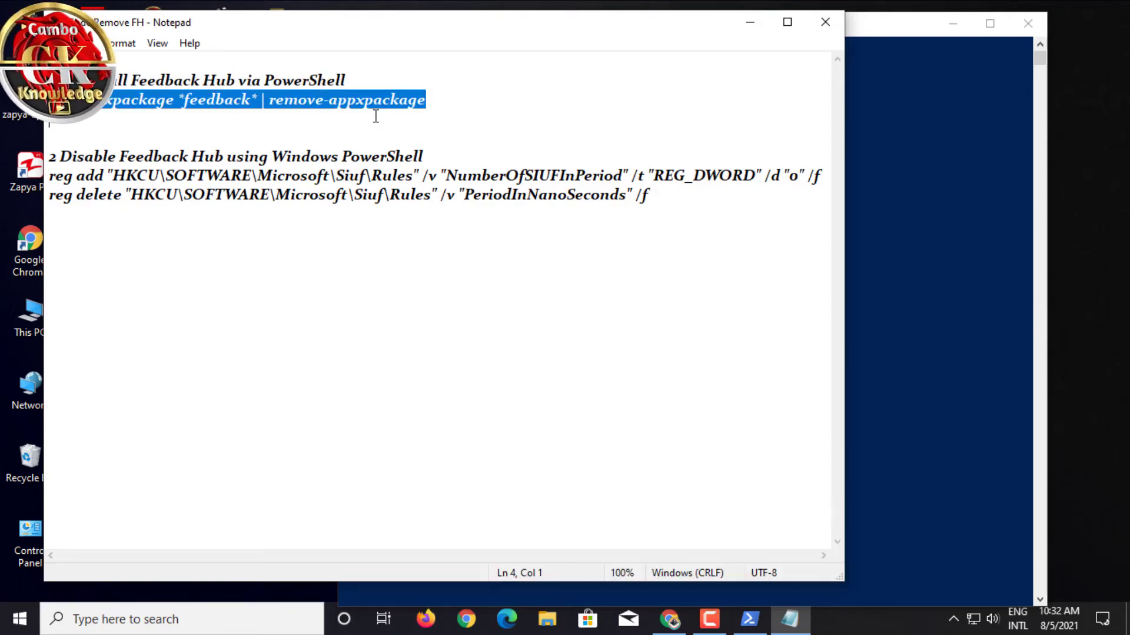
{"action": "right_click", "coordinate": [132, 96]}
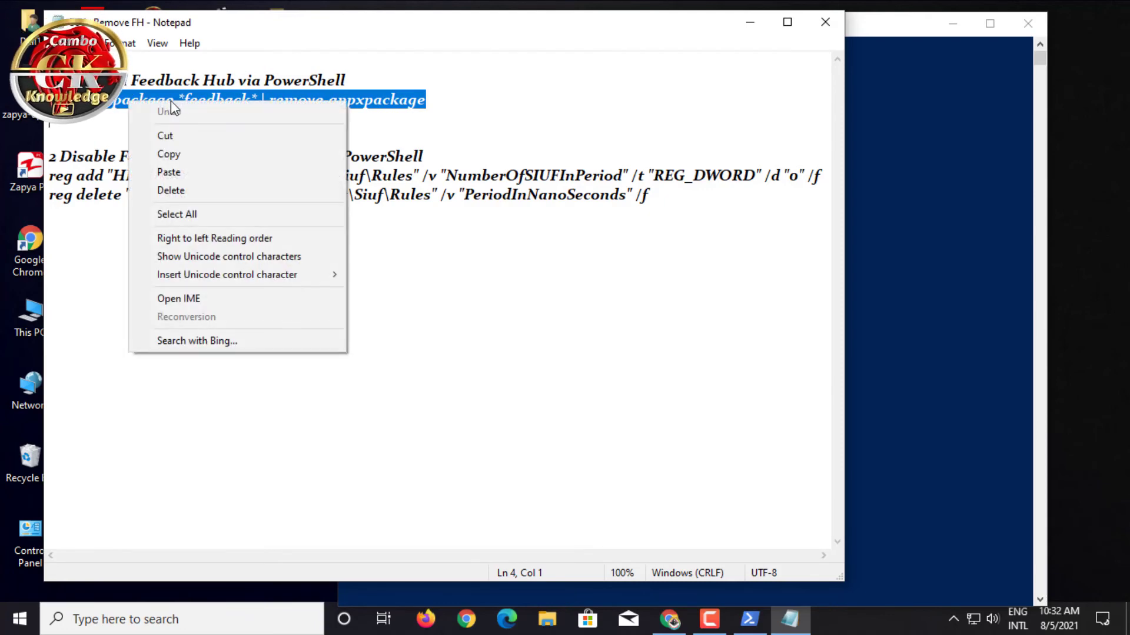
{"action": "left_click", "coordinate": [185, 152]}
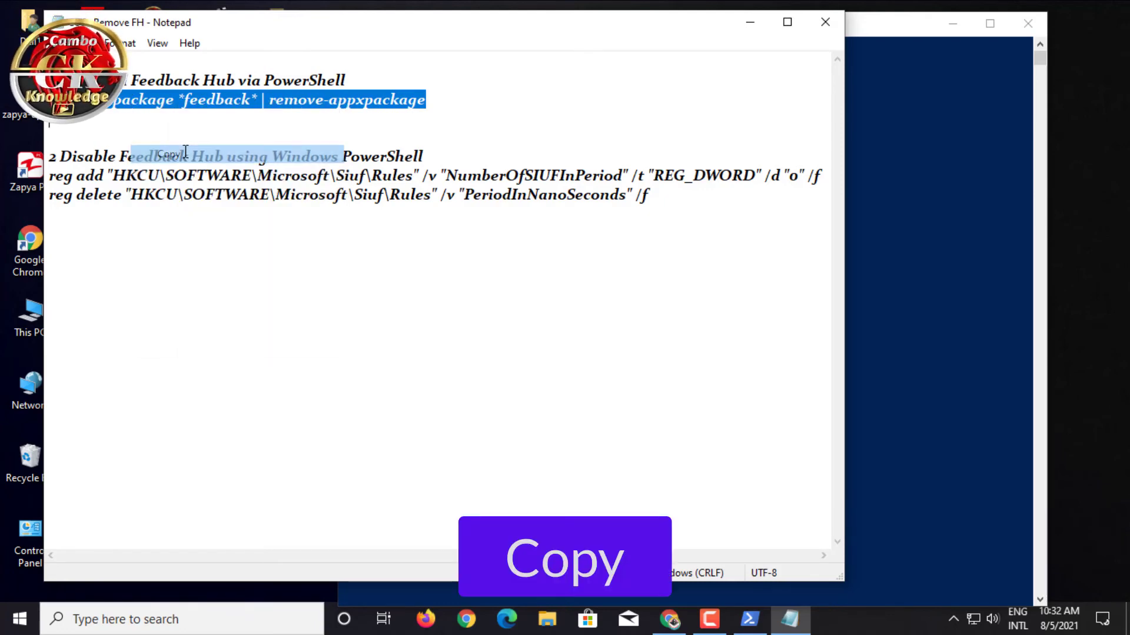
Paste the uninstall command into PowerShell and run it to remove Feedback Hub.
{"action": "left_click", "coordinate": [790, 619]}
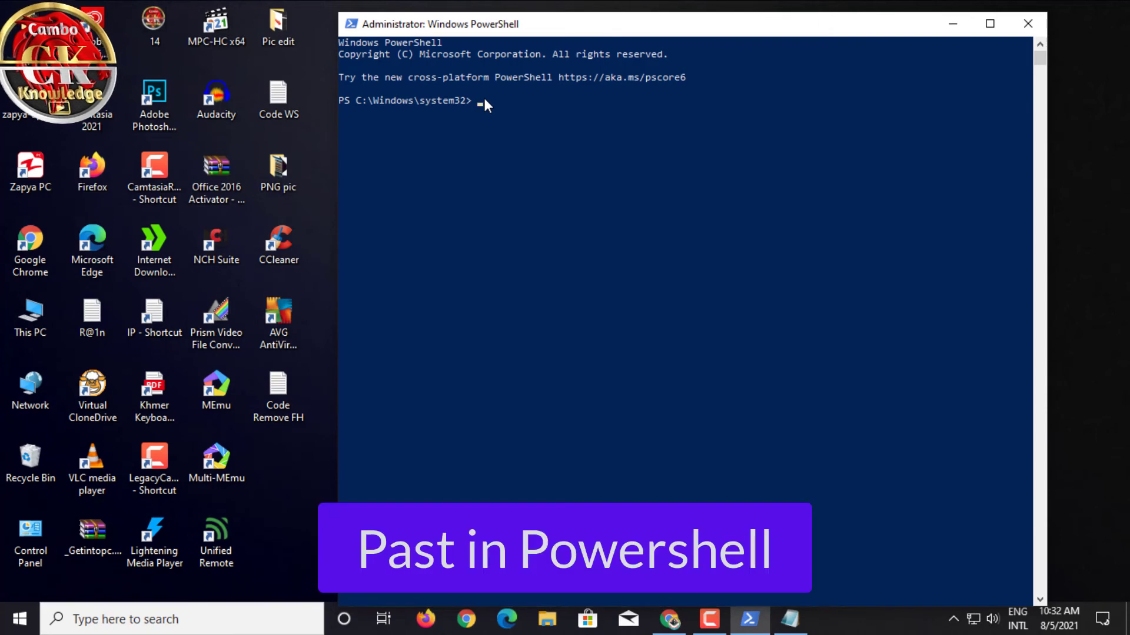
{"action": "right_click", "coordinate": [482, 100]}
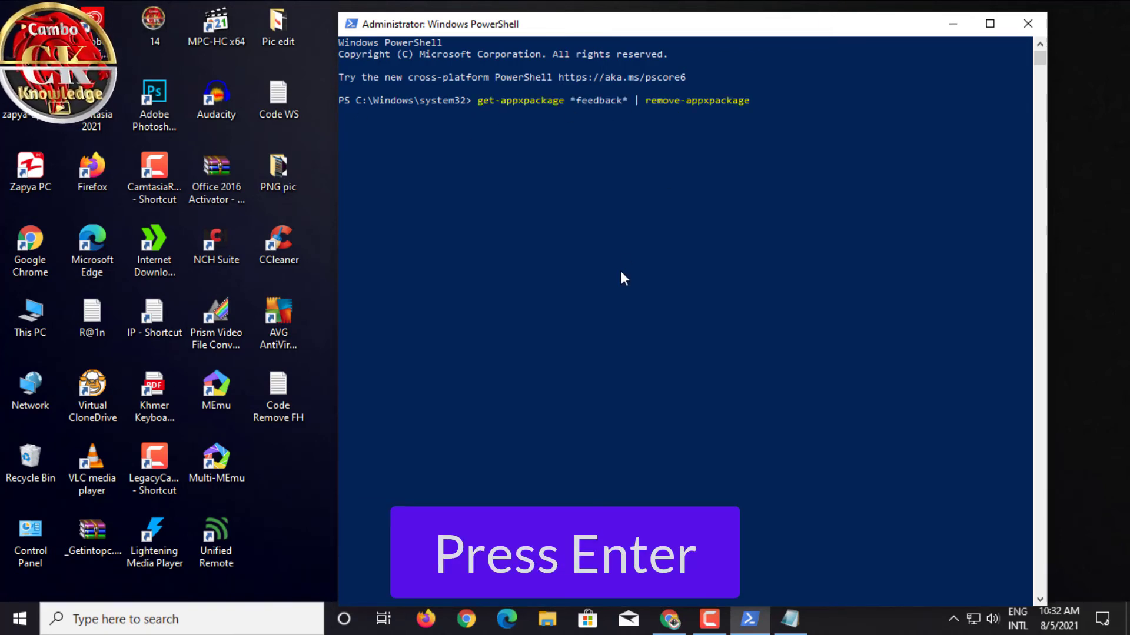
{"action": "key", "text": "Return"}
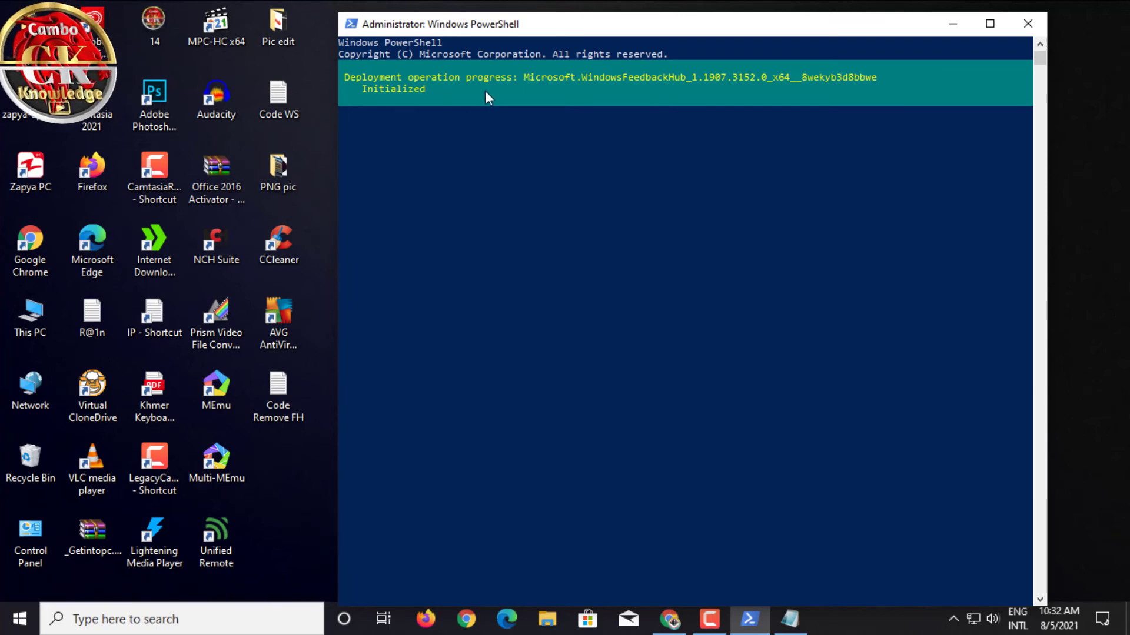
{"action": "left_click", "coordinate": [458, 97]}
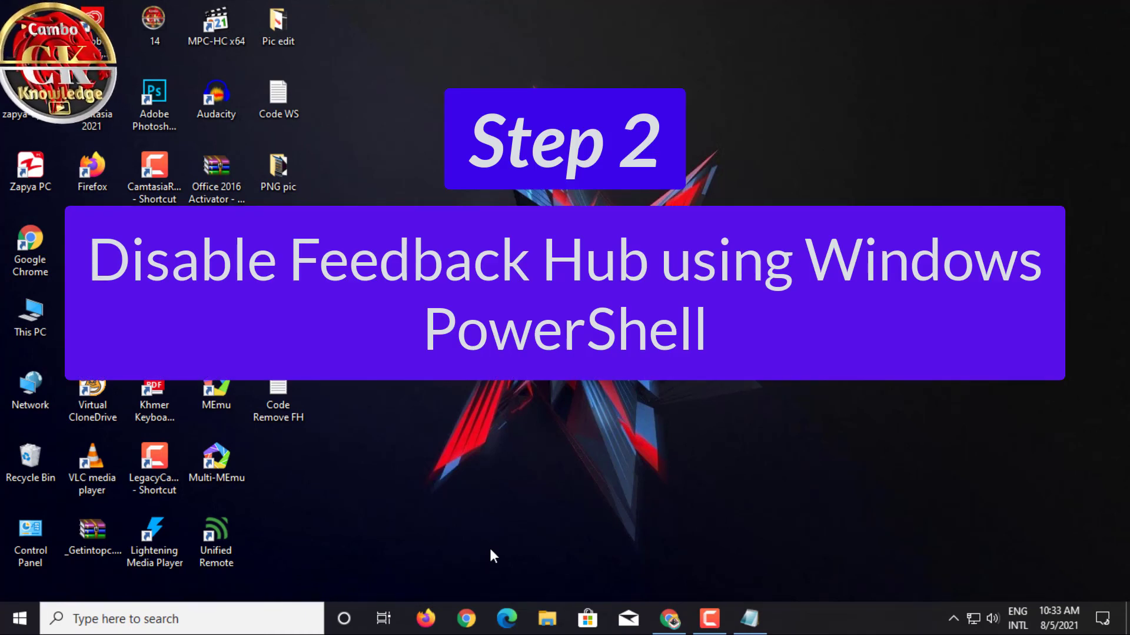
Reopen an admin PowerShell and copy the reg add line from the Code Remove FH notes.
{"action": "right_click", "coordinate": [20, 618]}
{"action": "left_click", "coordinate": [79, 408]}
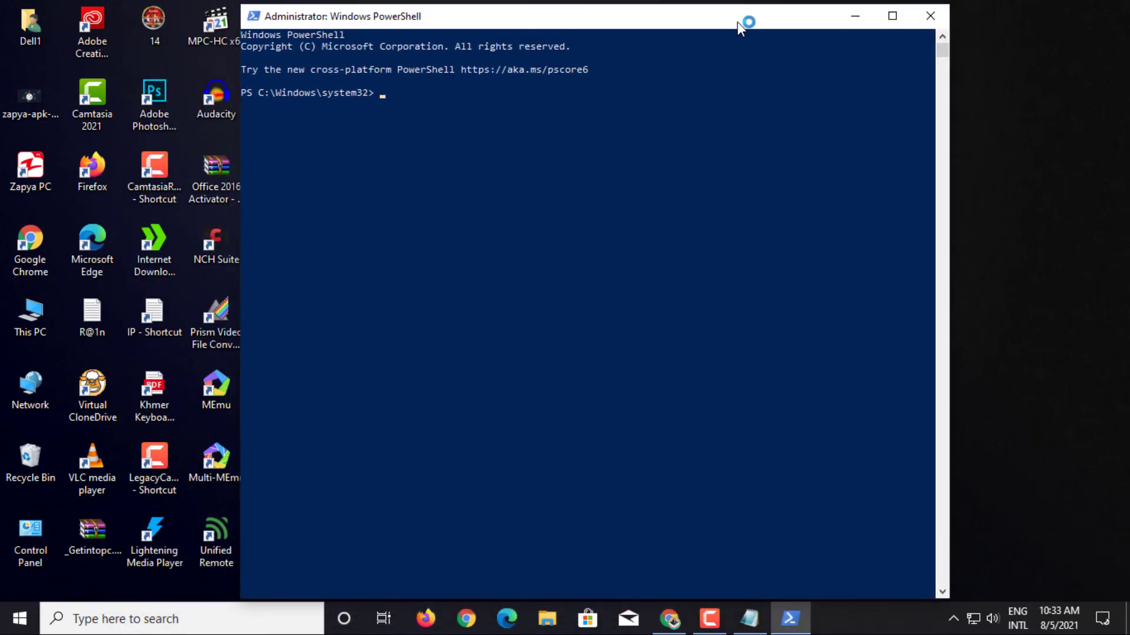
{"action": "left_click", "coordinate": [749, 618]}
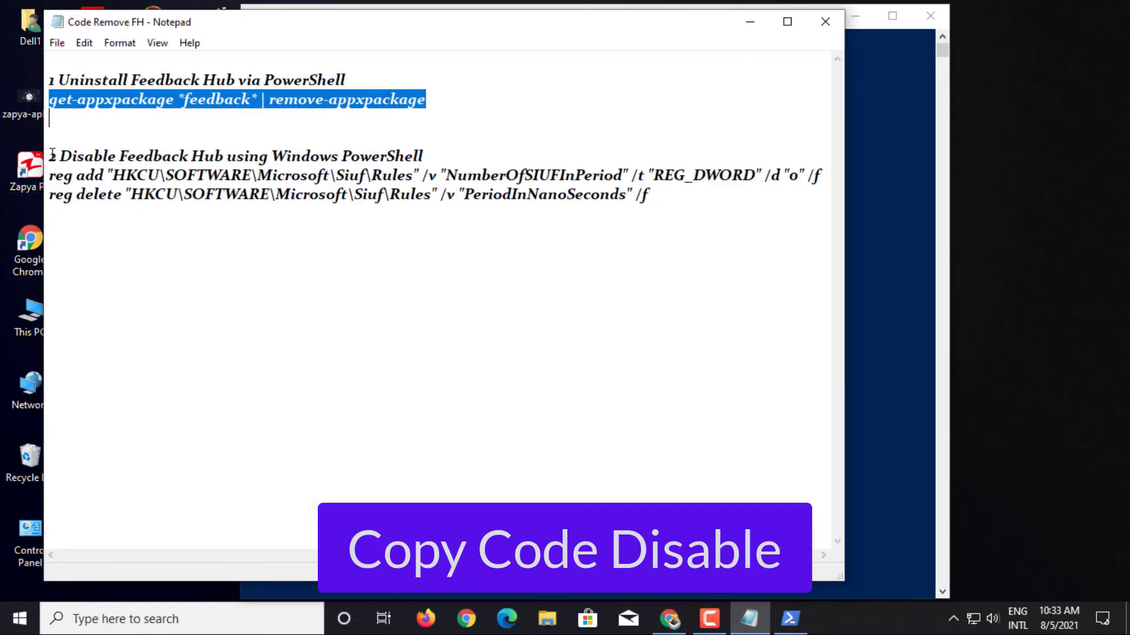
{"action": "left_click_drag", "start_coordinate": [52, 154], "coordinate": [425, 156]}
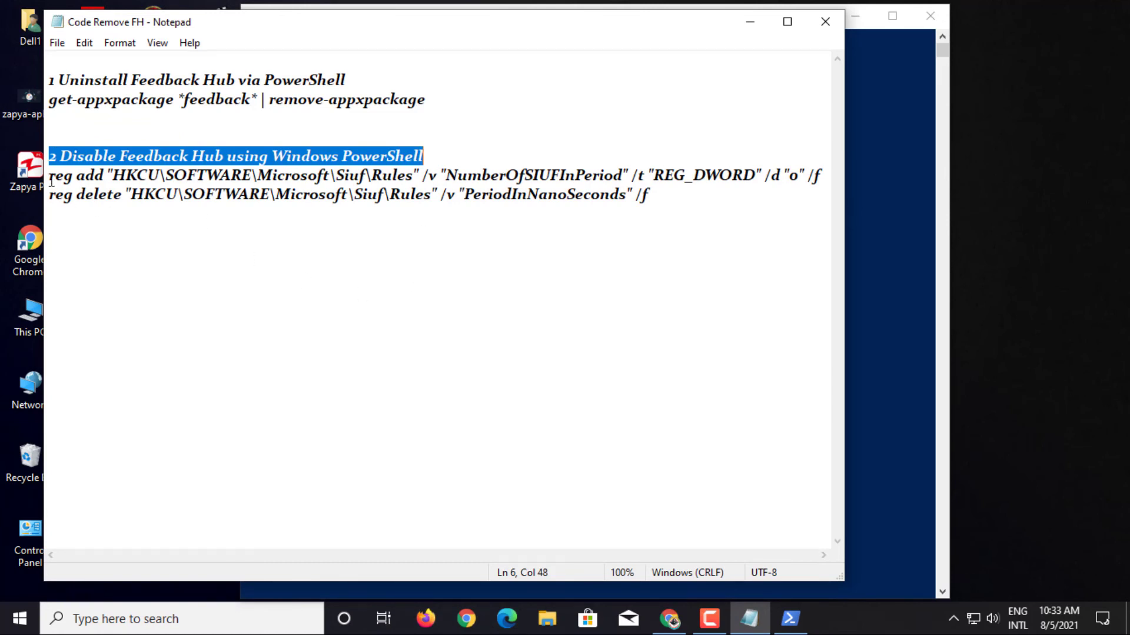
{"action": "left_click_drag", "start_coordinate": [50, 175], "coordinate": [821, 175]}
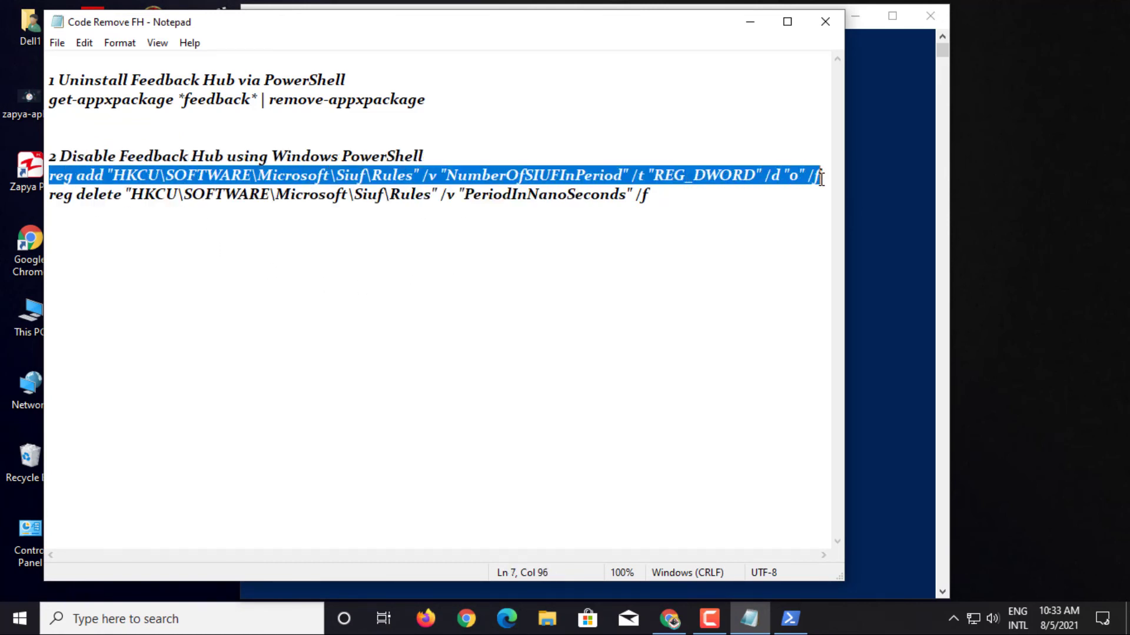
{"action": "right_click", "coordinate": [732, 172]}
{"action": "left_click", "coordinate": [770, 224]}
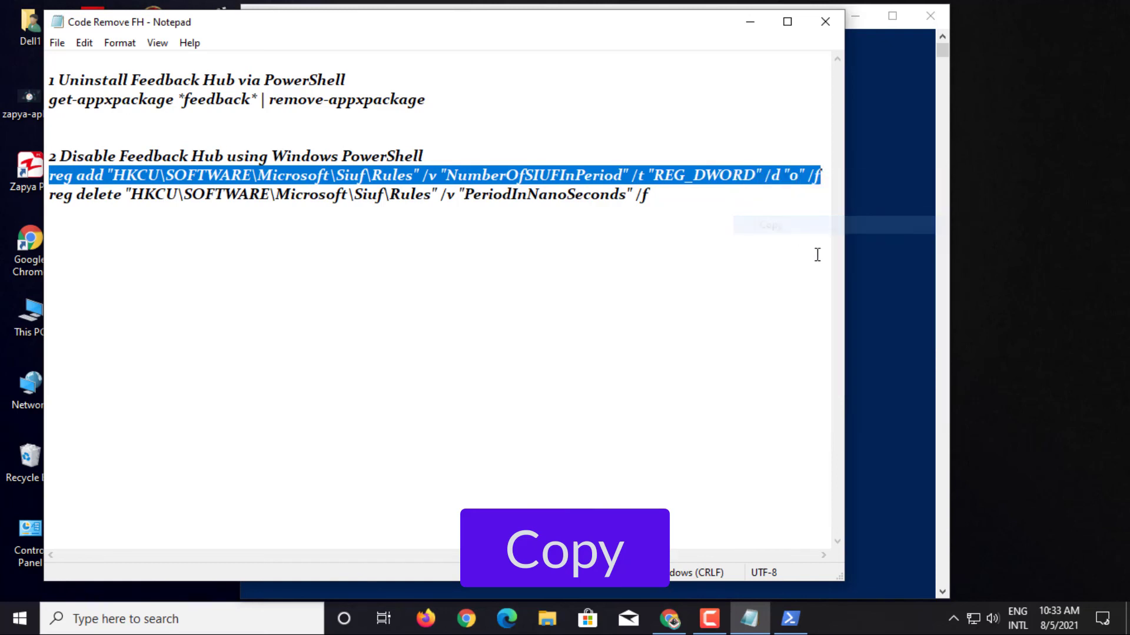
Paste and run the reg add command setting NumberOfSIUFInPeriod to 0.
{"action": "left_click", "coordinate": [922, 265]}
{"action": "right_click", "coordinate": [393, 96]}
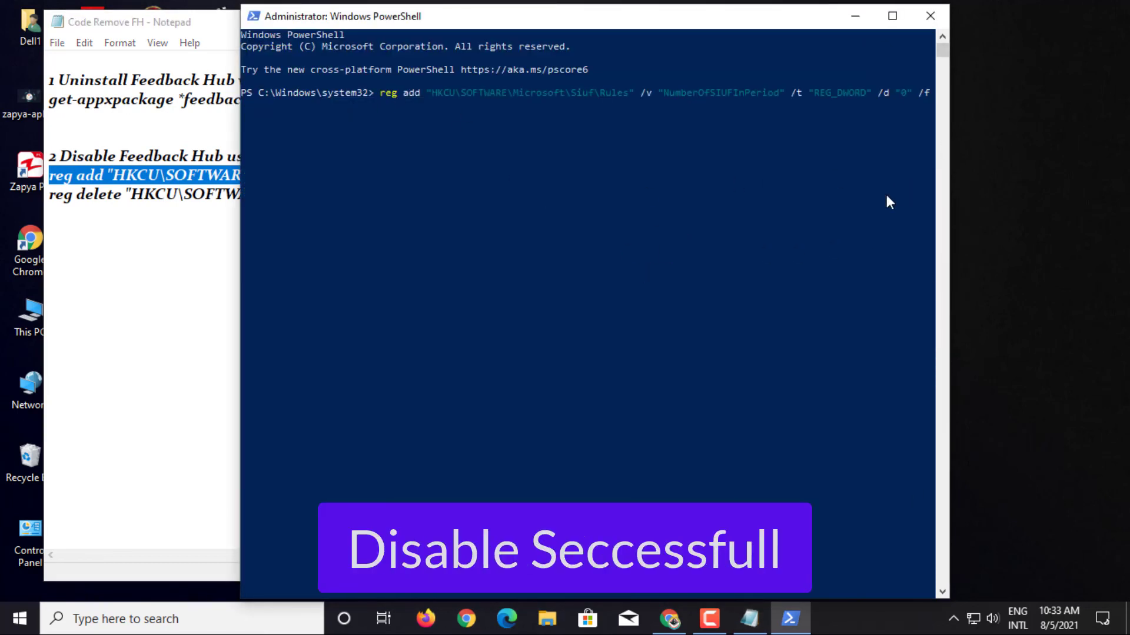
{"action": "key", "text": "Return"}
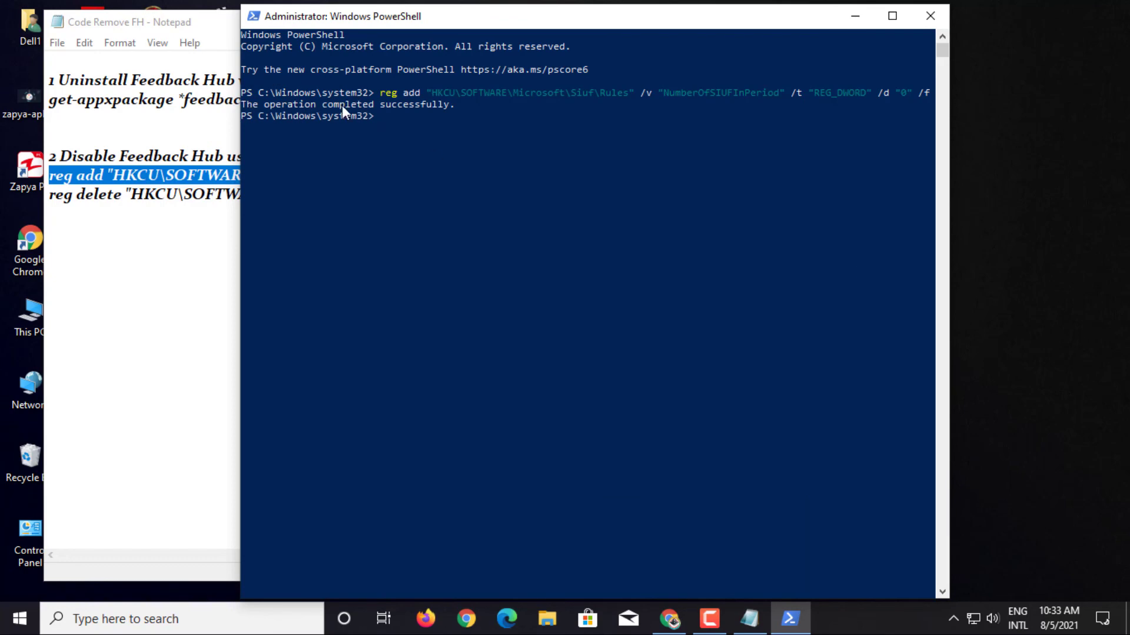